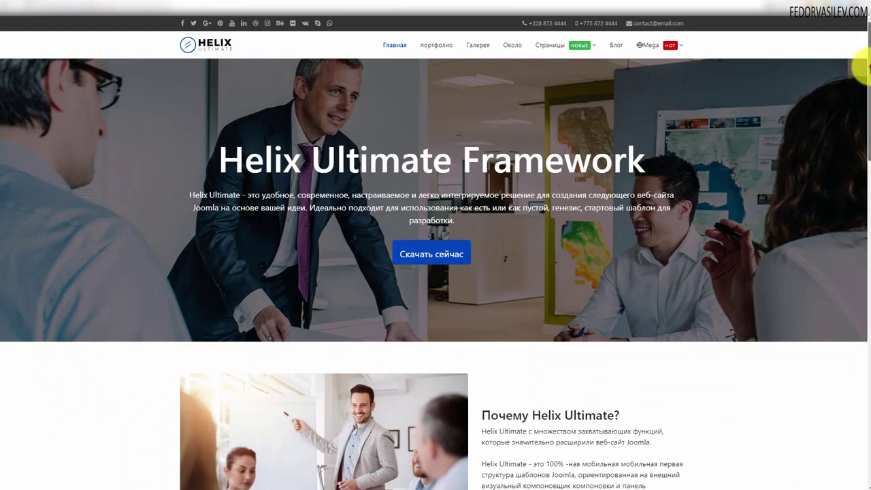
pyautogui.moveTo(865, 68)
pyautogui.mouseDown()
pyautogui.moveTo(859, 204)
pyautogui.moveTo(857, 27)
pyautogui.moveTo(857, 58)
pyautogui.mouseUp()
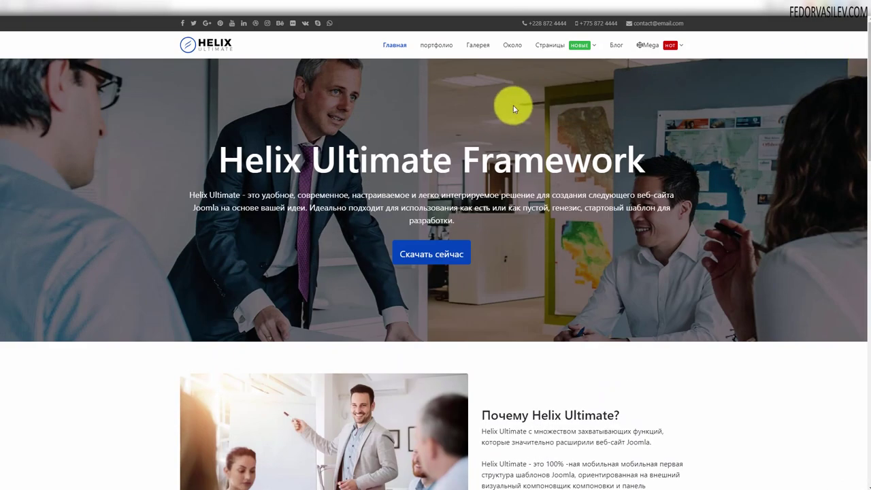
pyautogui.moveTo(642, 43)
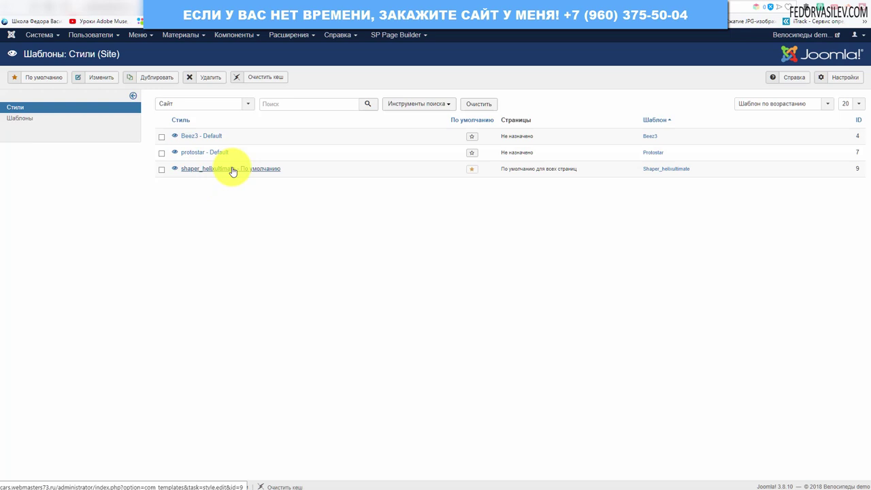
# Open the layout builder (Конструктор макета) in the template options of the shaper_helixultimate style
pyautogui.click(210, 168)
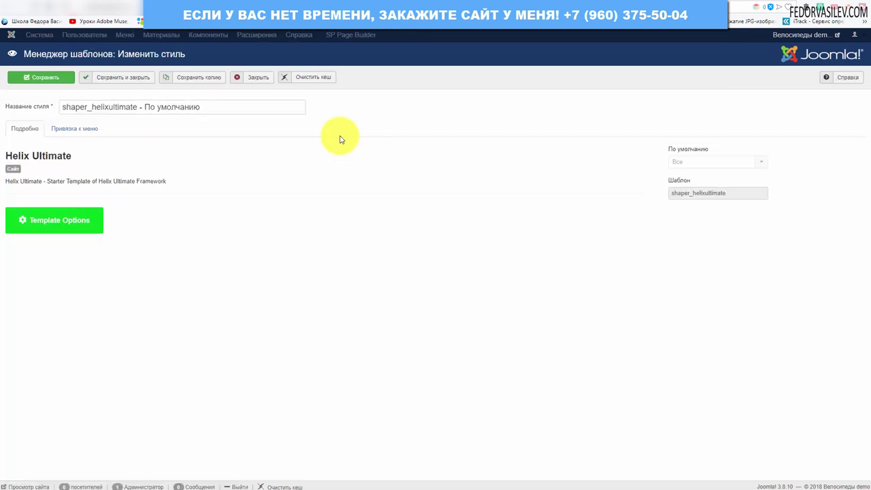
pyautogui.click(65, 220)
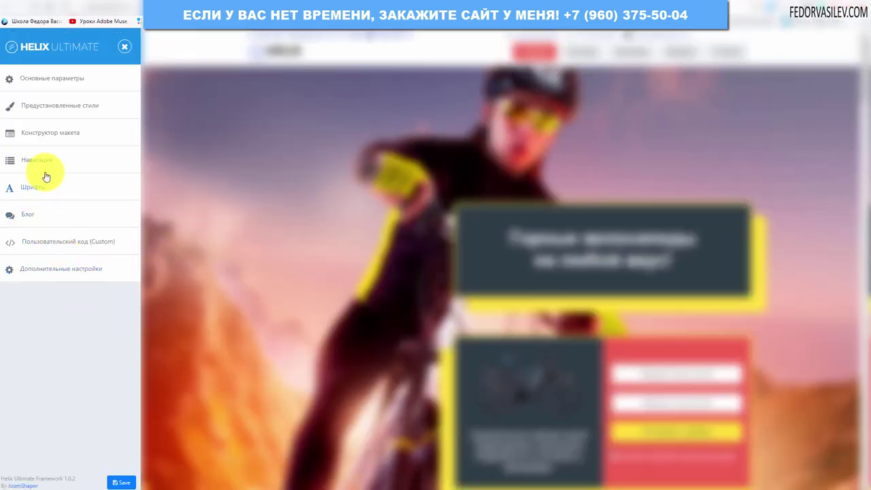
pyautogui.click(49, 136)
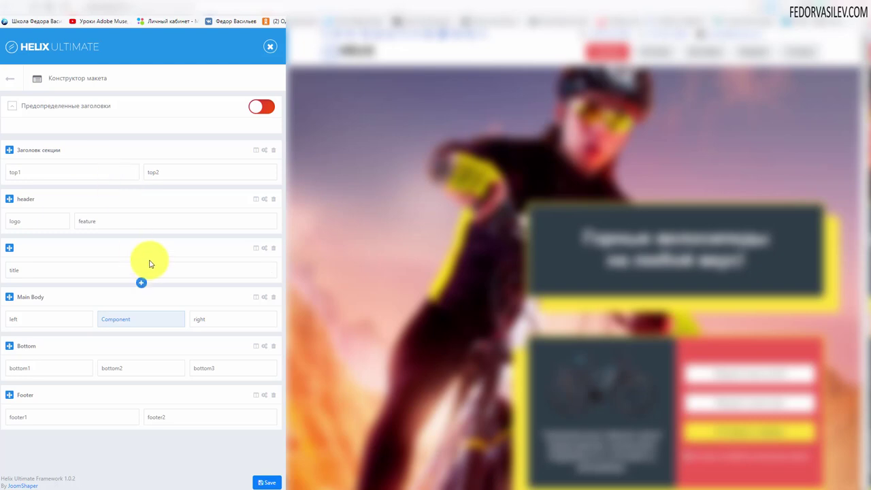
# Add two new sections below the Footer section and divide the lower one into three equal 4-4-4 columns
pyautogui.click(142, 430)
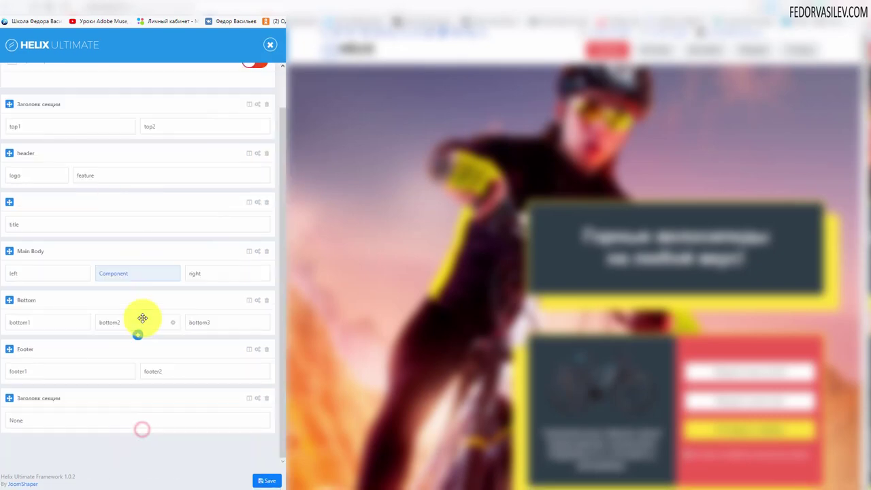
pyautogui.click(139, 433)
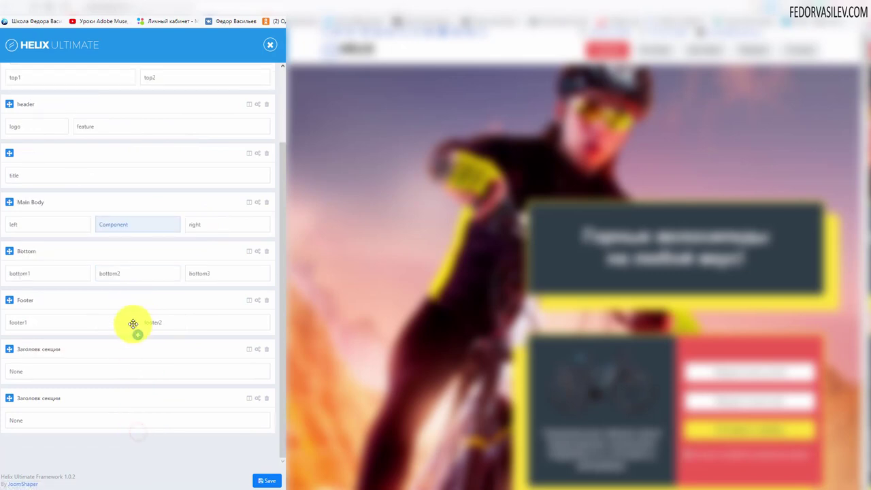
pyautogui.click(249, 400)
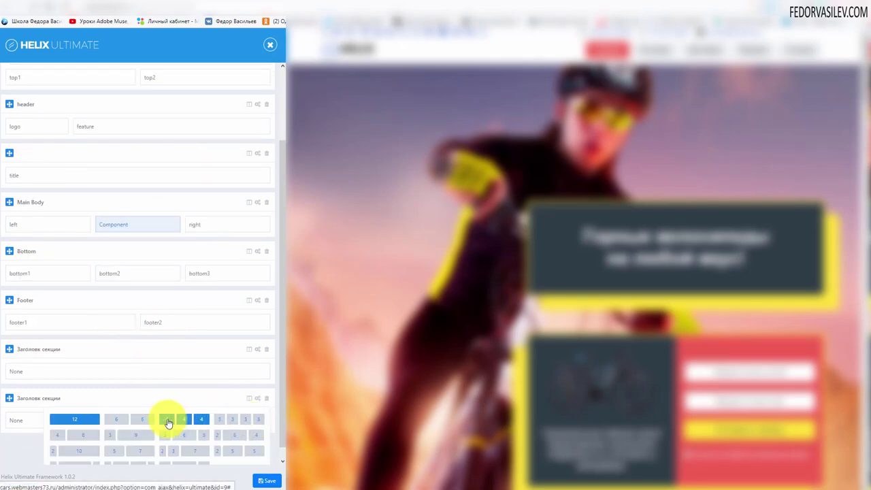
pyautogui.scroll(-1, 168, 423)
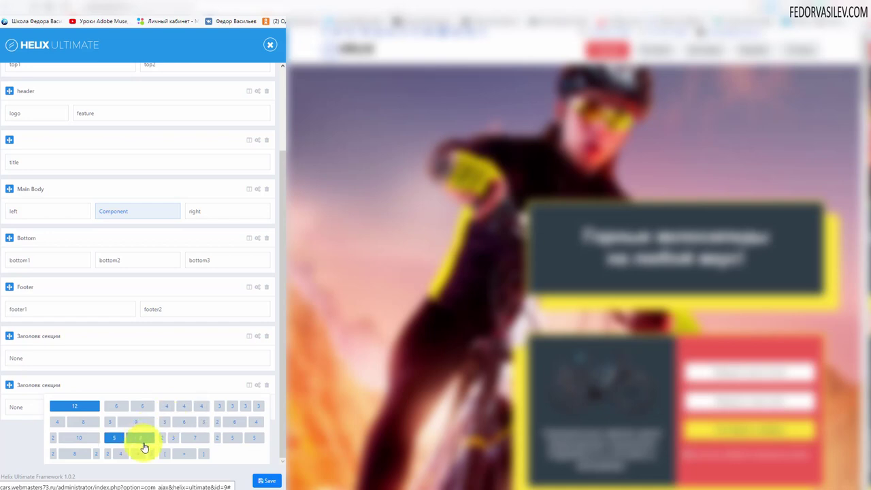
pyautogui.click(187, 407)
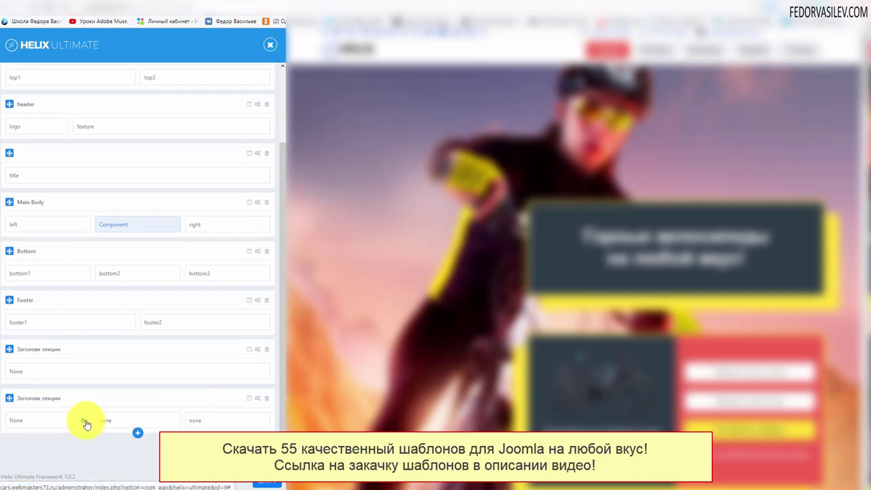
pyautogui.click(249, 399)
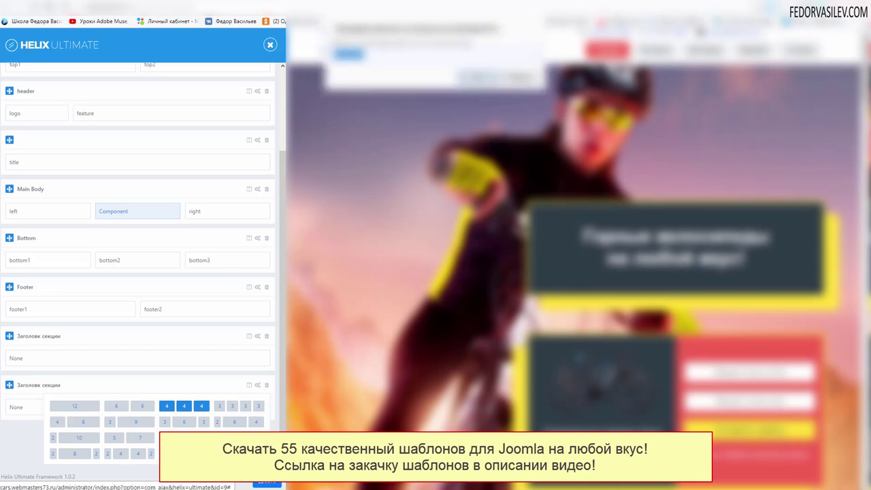
pyautogui.click(366, 56)
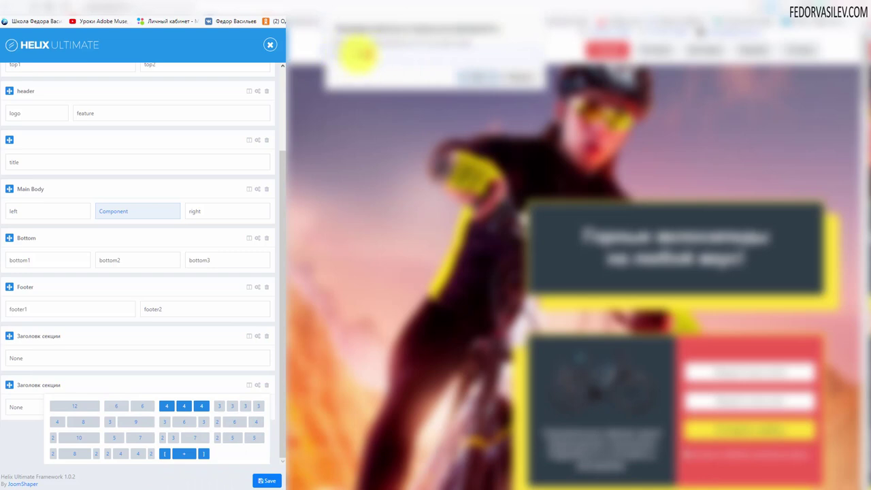
pyautogui.click(359, 54)
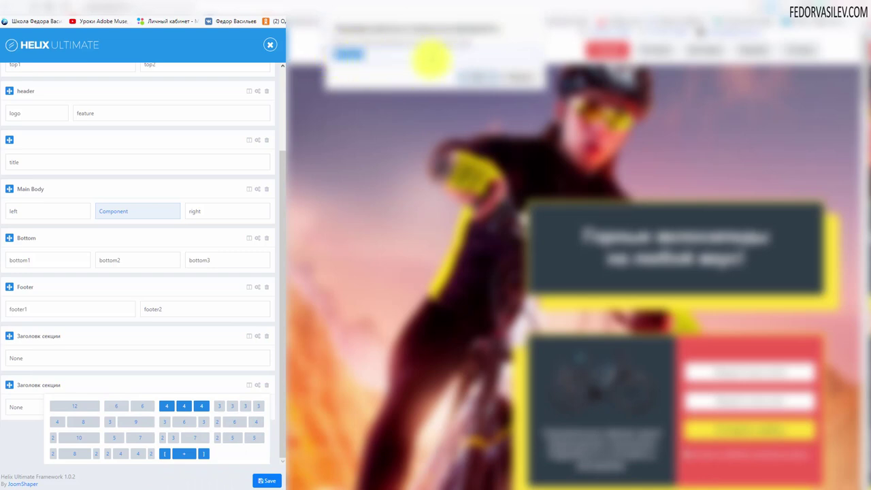
pyautogui.click(184, 406)
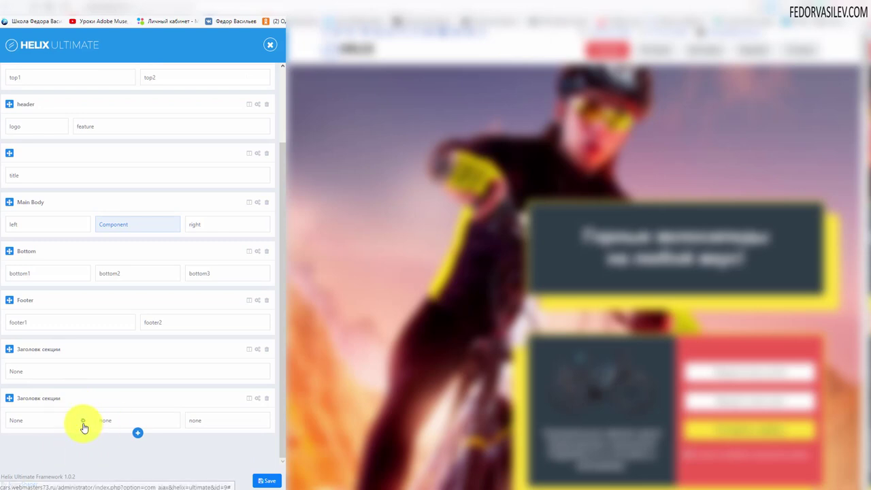
# Try hiding the middle column of the last section on phones and larger phones in its responsiveness options
pyautogui.click(174, 423)
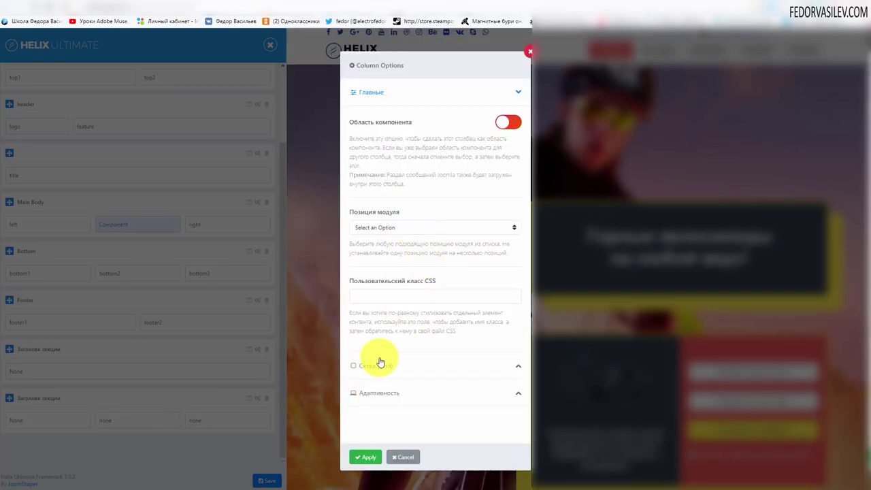
pyautogui.click(386, 393)
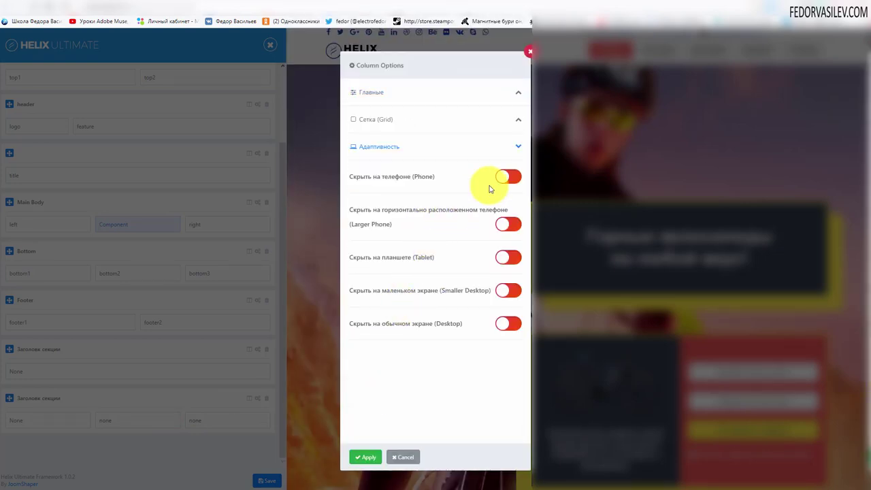
pyautogui.click(510, 179)
pyautogui.click(515, 229)
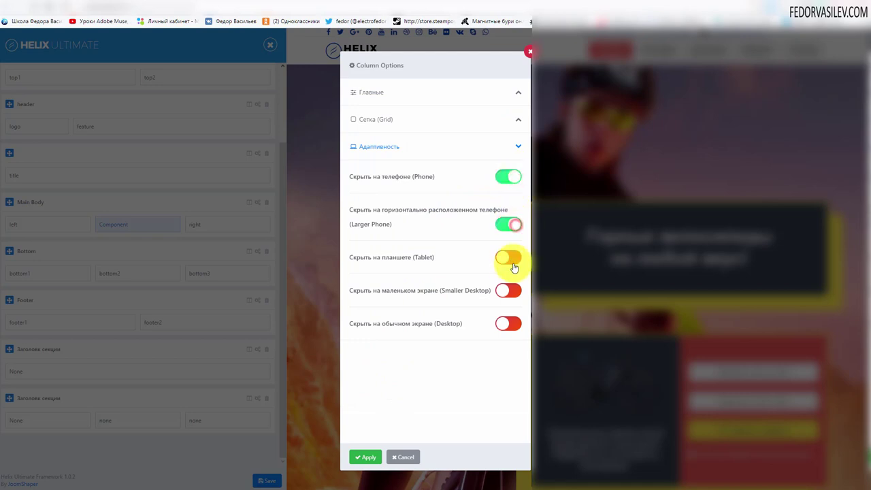
pyautogui.click(505, 224)
pyautogui.click(507, 176)
pyautogui.click(530, 51)
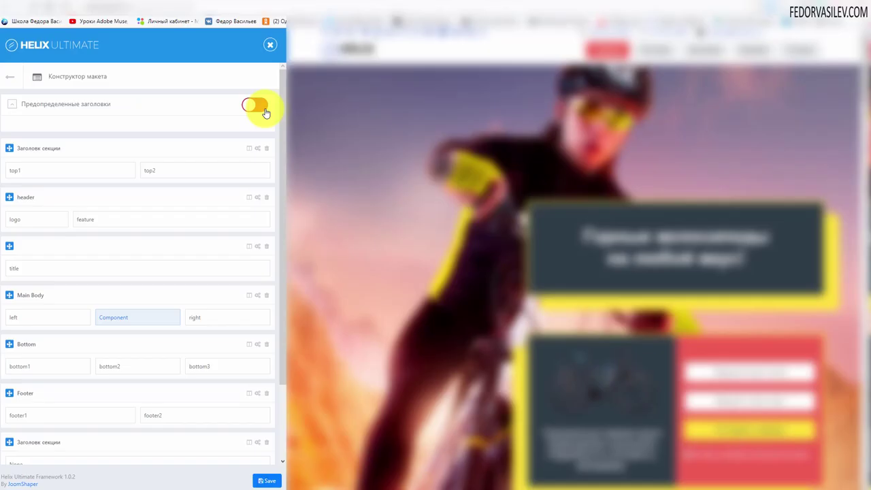
# Try enabling the predefined headers (Предопределенные заголовки) for the layout
pyautogui.click(263, 110)
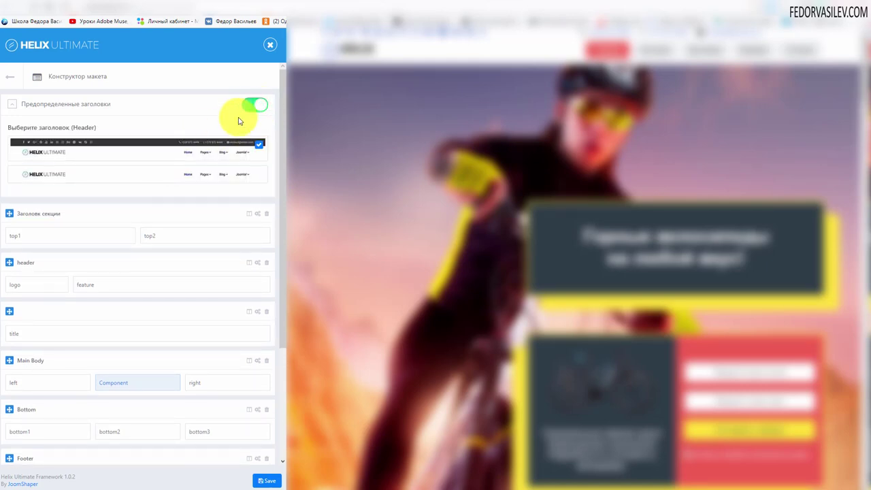
pyautogui.click(249, 110)
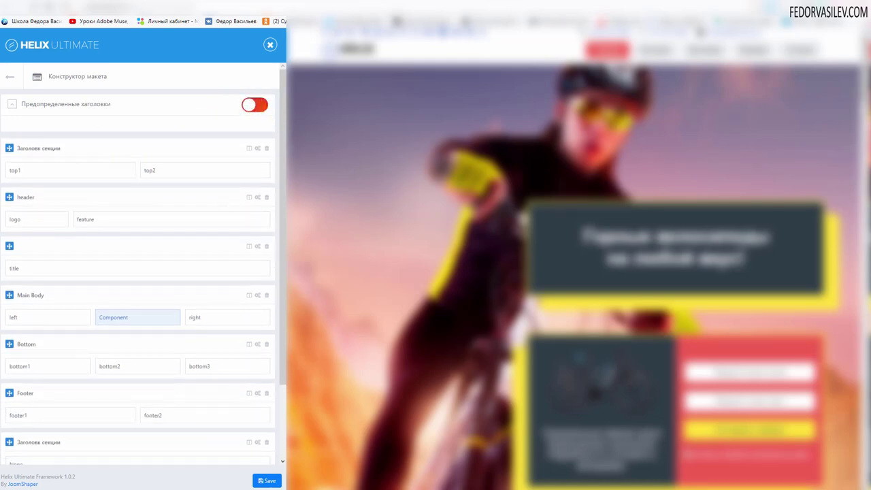
# Examine the font settings (Шрифты) and the basic parameters (Основные параметры) for logo, header, body, footer and social icons
pyautogui.click(7, 80)
pyautogui.click(29, 169)
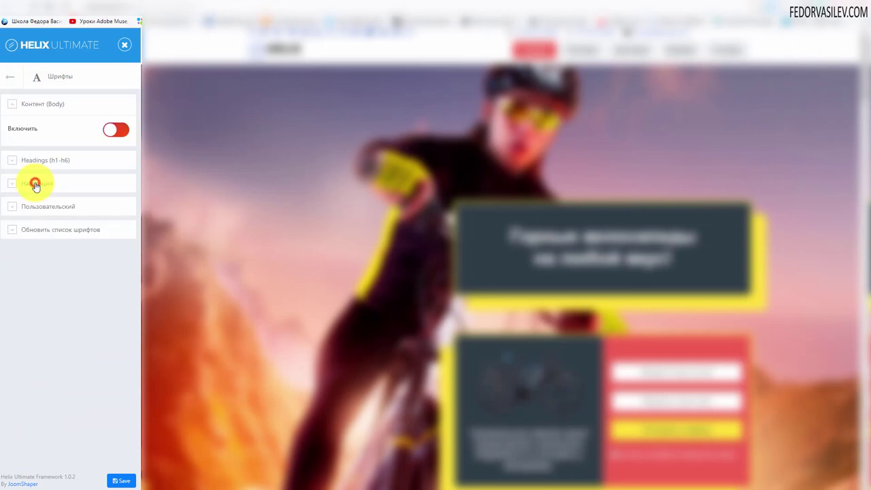
pyautogui.click(3, 81)
pyautogui.click(94, 81)
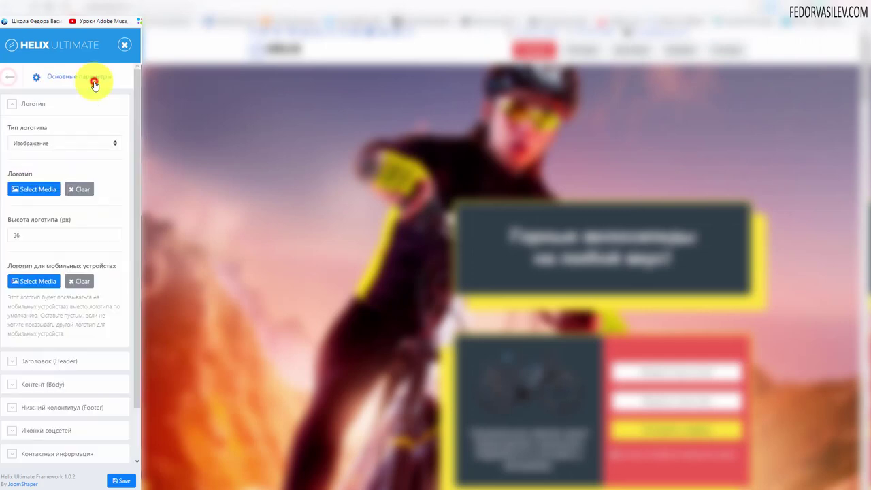
pyautogui.scroll(-2, 93, 136)
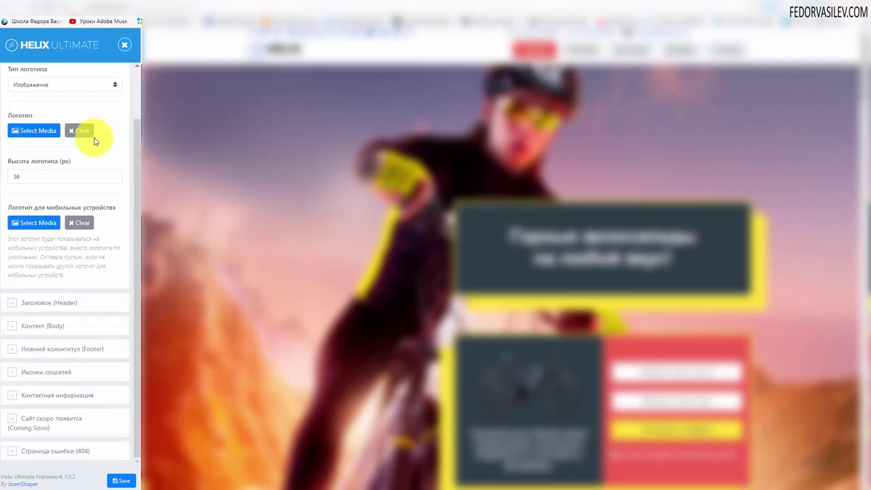
pyautogui.click(93, 309)
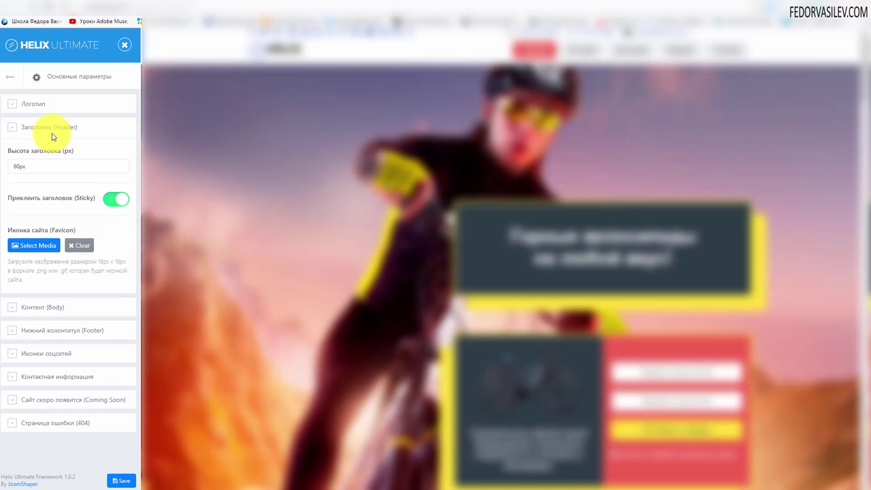
pyautogui.click(68, 308)
pyautogui.click(71, 242)
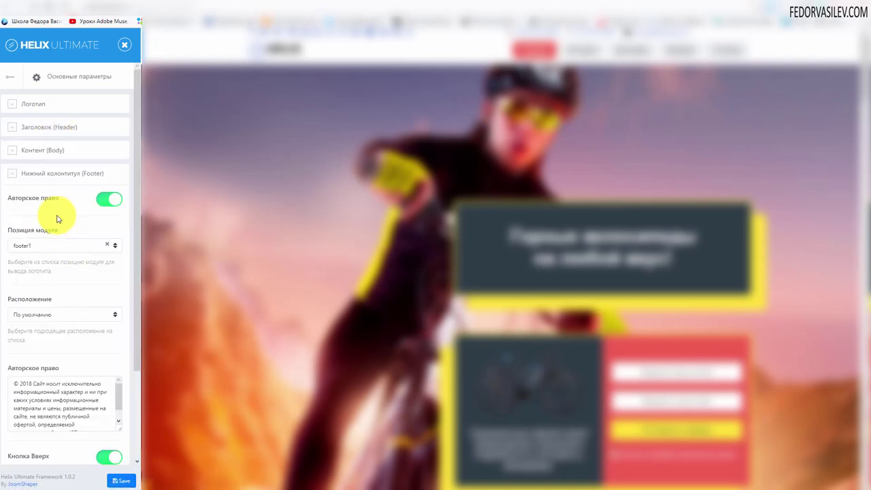
pyautogui.scroll(-4, 60, 217)
pyautogui.click(38, 376)
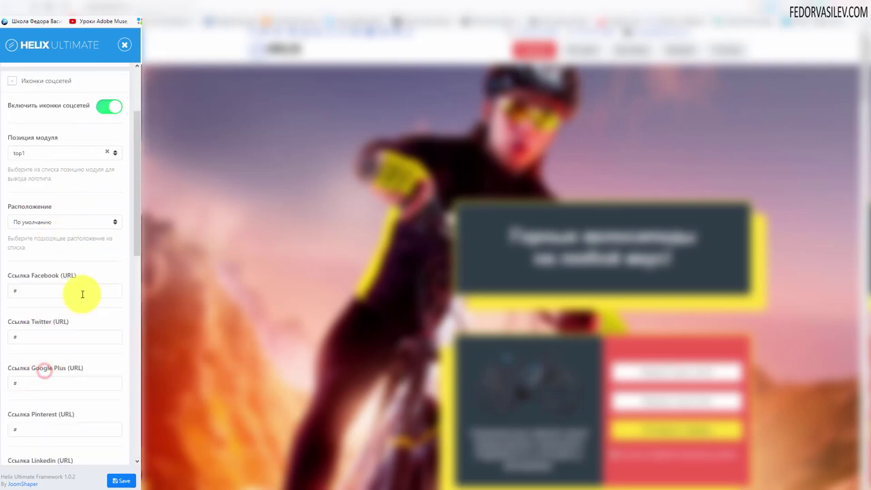
pyautogui.scroll(-2, 84, 292)
pyautogui.scroll(1, 81, 286)
pyautogui.scroll(5, 82, 286)
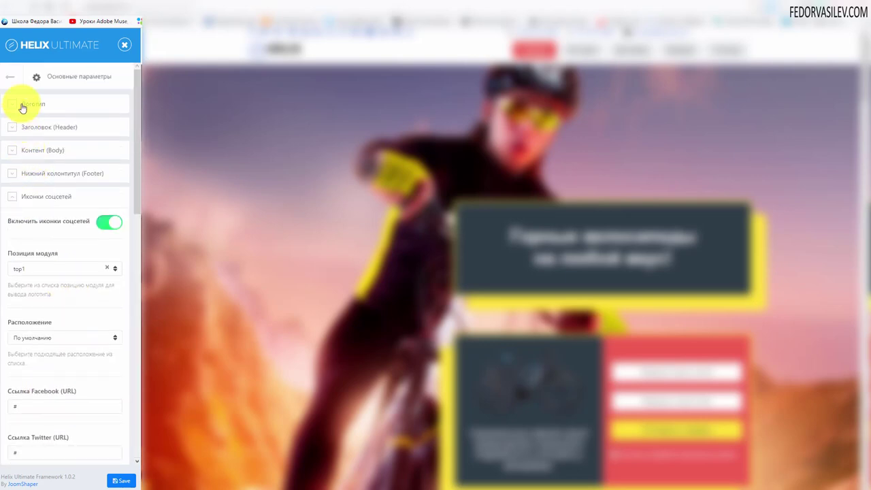
pyautogui.click(37, 173)
pyautogui.click(38, 176)
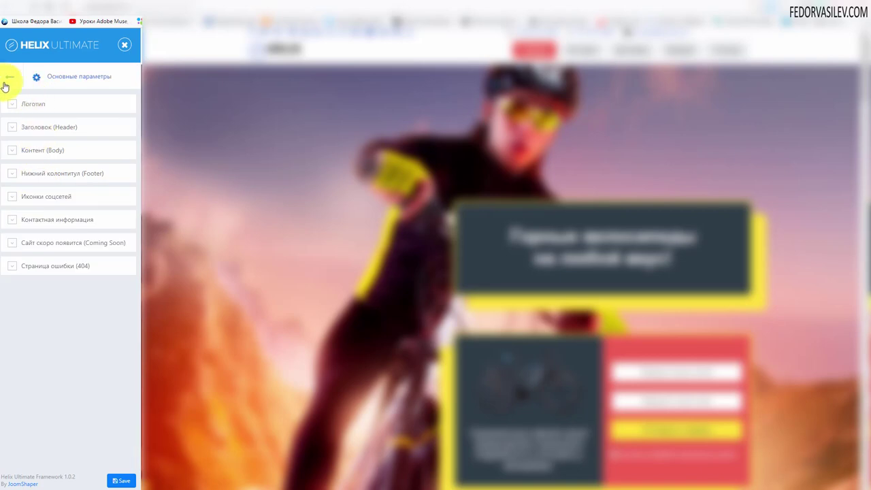
pyautogui.click(4, 79)
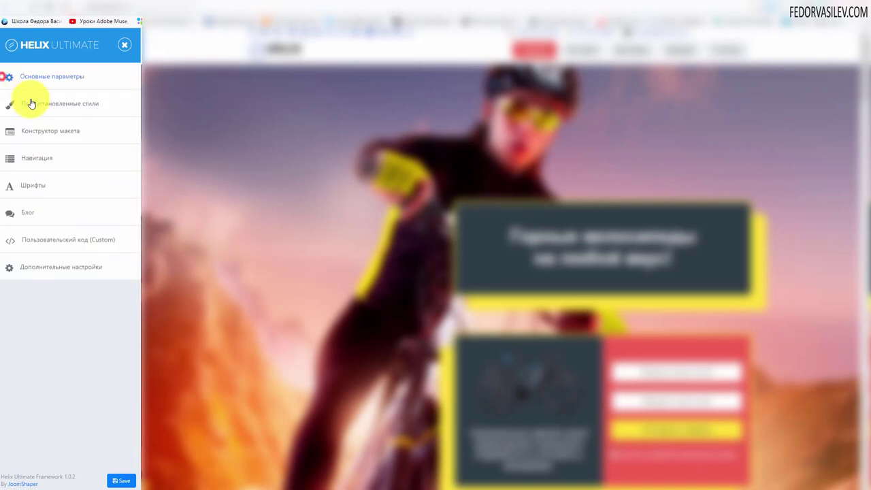
# Examine the blog image options and the custom code fields for head, body, CSS and JavaScript
pyautogui.click(33, 215)
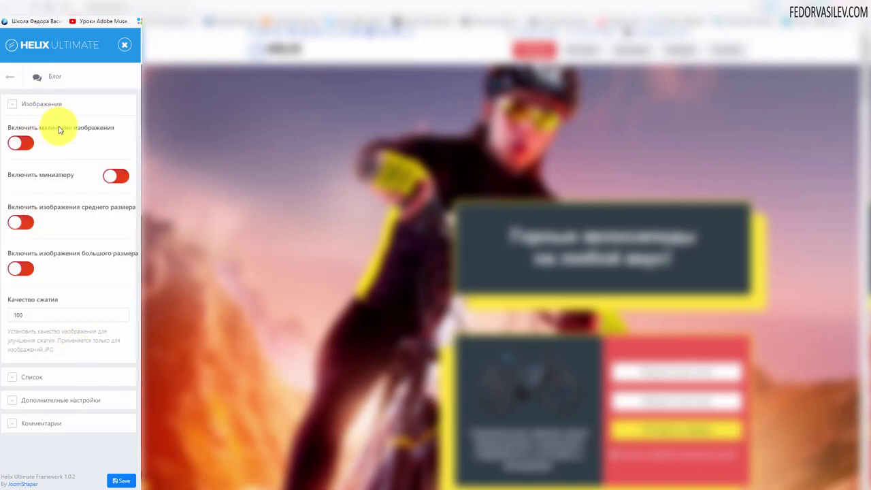
pyautogui.click(9, 77)
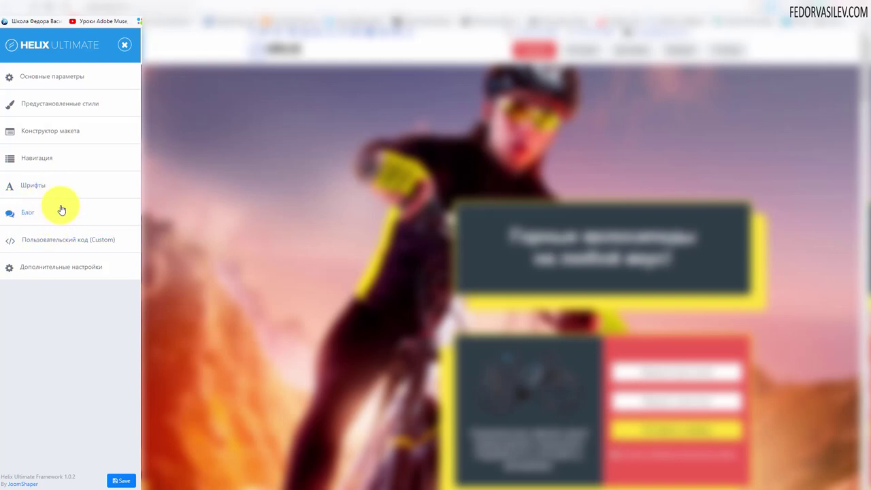
pyautogui.click(65, 241)
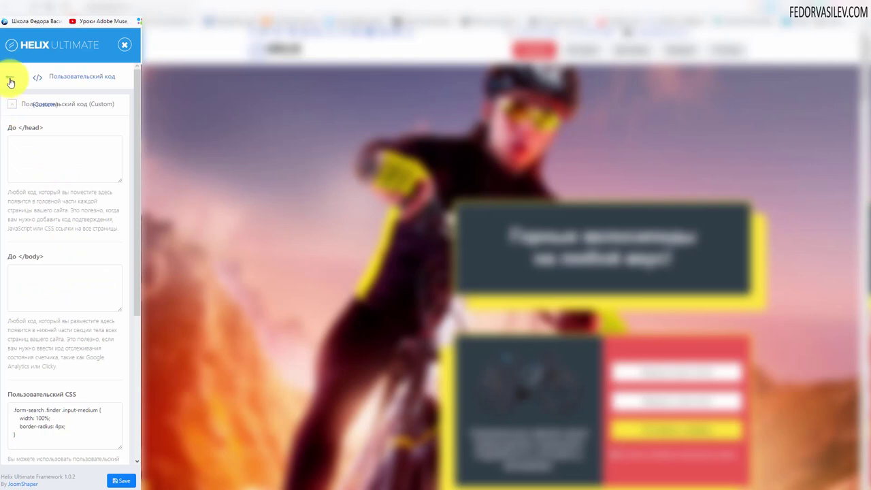
pyautogui.click(10, 79)
pyautogui.click(78, 238)
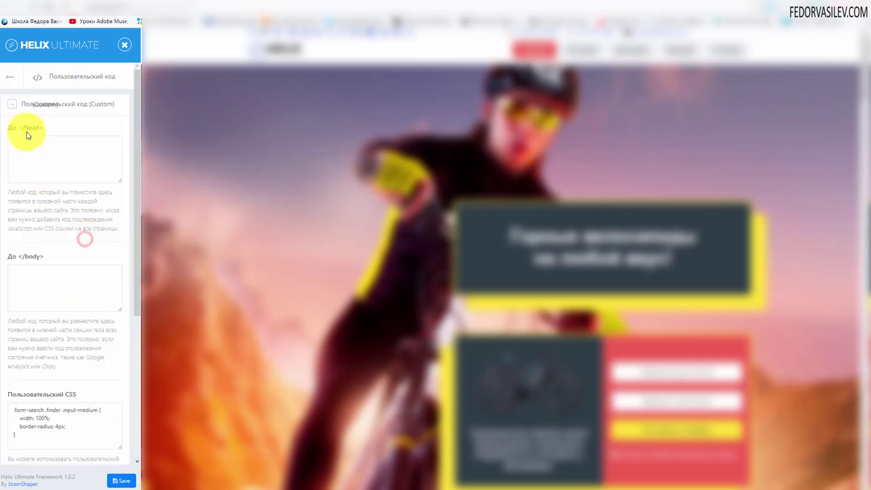
pyautogui.click(43, 168)
pyautogui.click(44, 167)
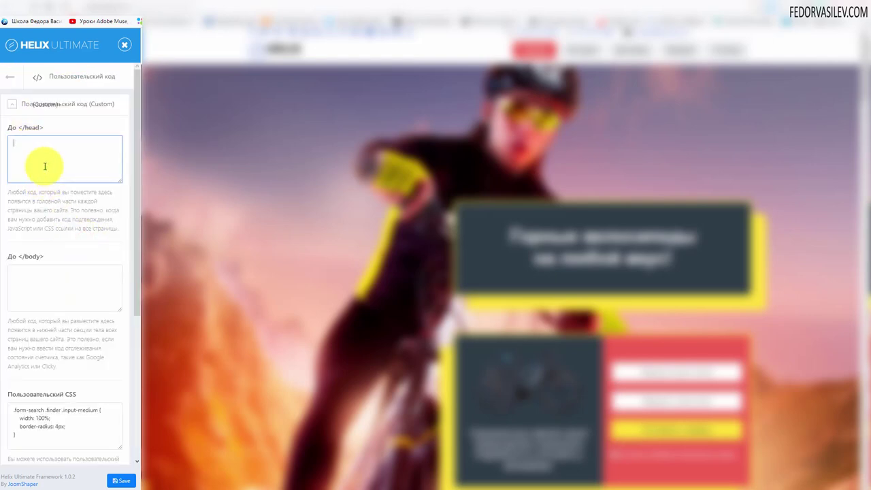
pyautogui.scroll(-2, 45, 166)
pyautogui.scroll(-2, 41, 136)
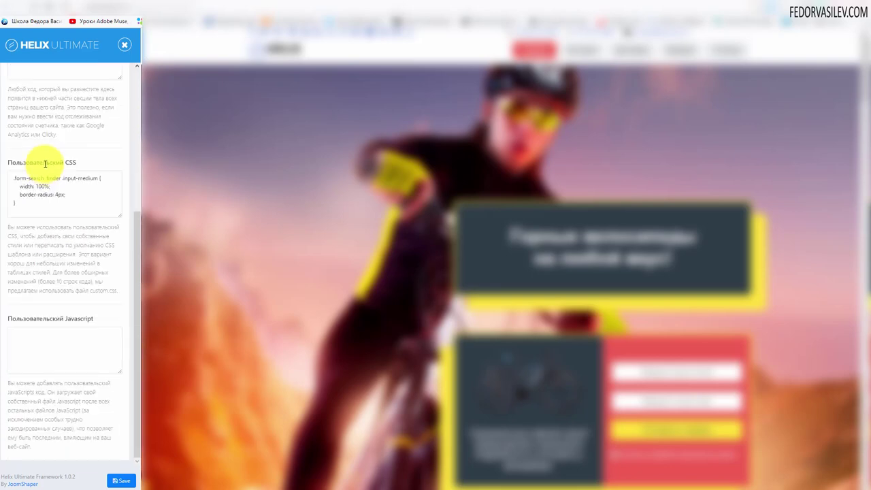
# Examine the CSS and JavaScript compression options (Настройки сжатия) in the additional template settings (Дополнительные настройки)
pyautogui.scroll(5, 27, 102)
pyautogui.click(9, 77)
pyautogui.click(54, 265)
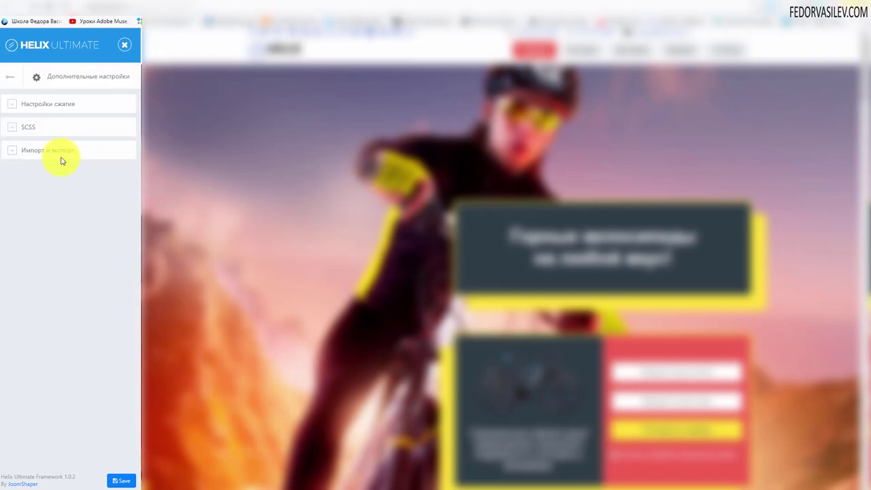
pyautogui.click(68, 104)
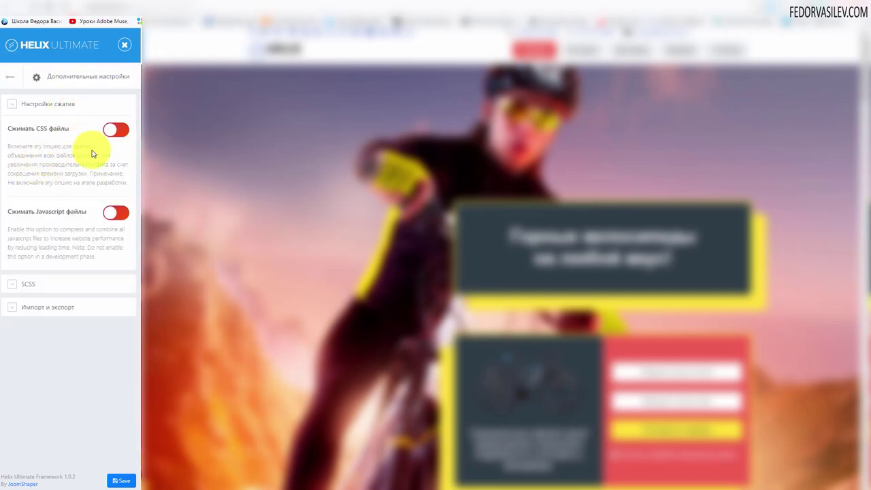
pyautogui.click(11, 81)
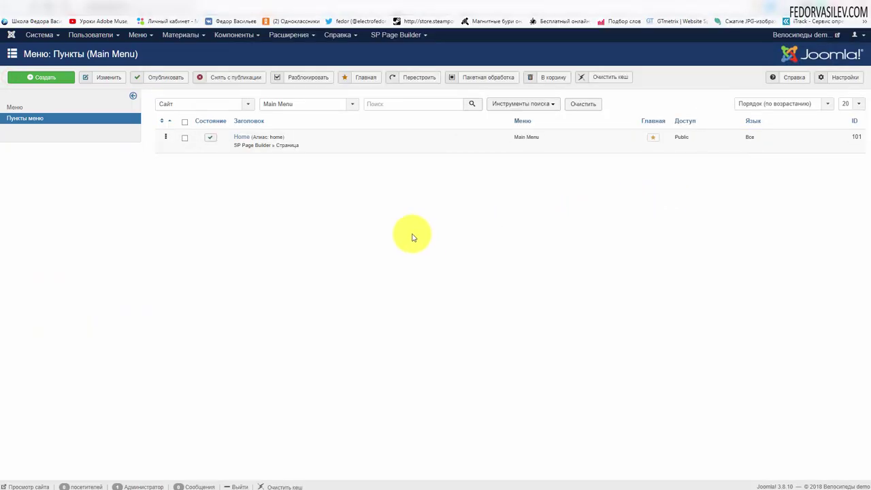
# Open the Home item of the Main Menu for editing and enable its Mega Menu option
pyautogui.click(242, 138)
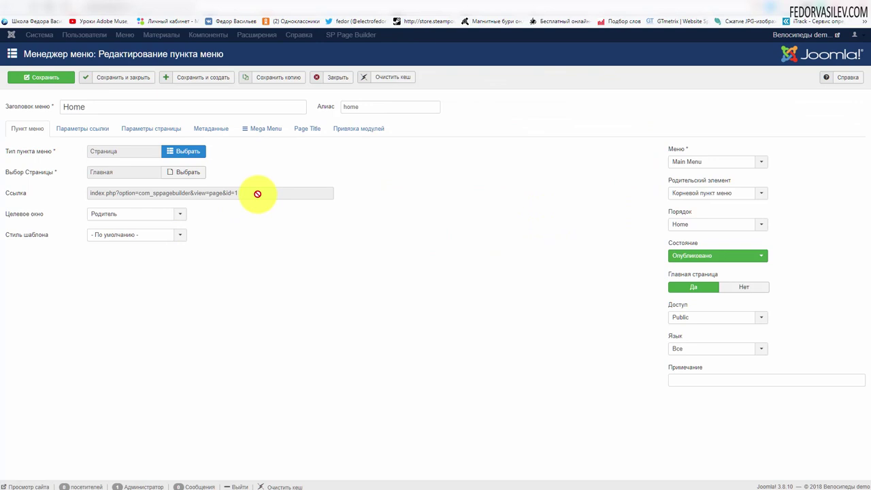
pyautogui.click(271, 134)
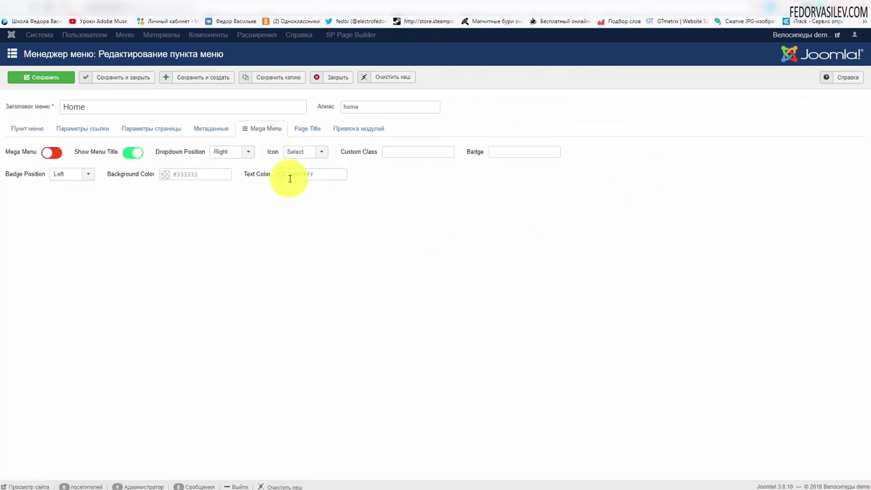
pyautogui.click(165, 174)
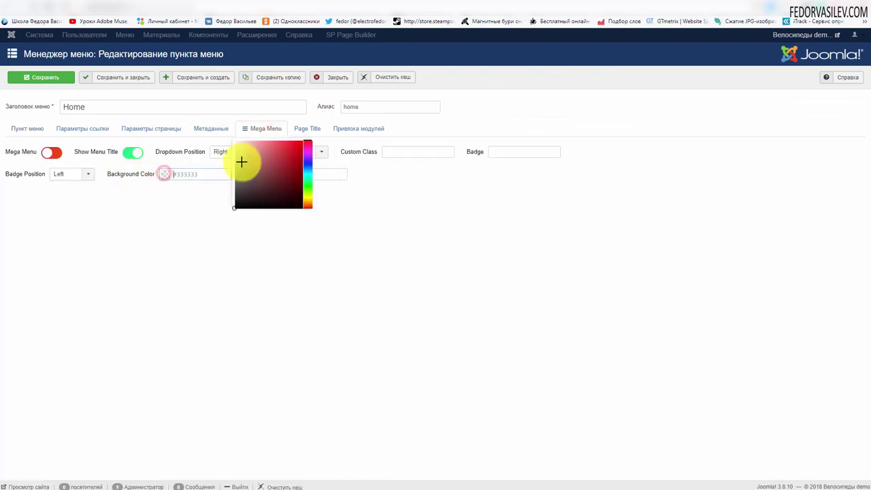
pyautogui.click(136, 190)
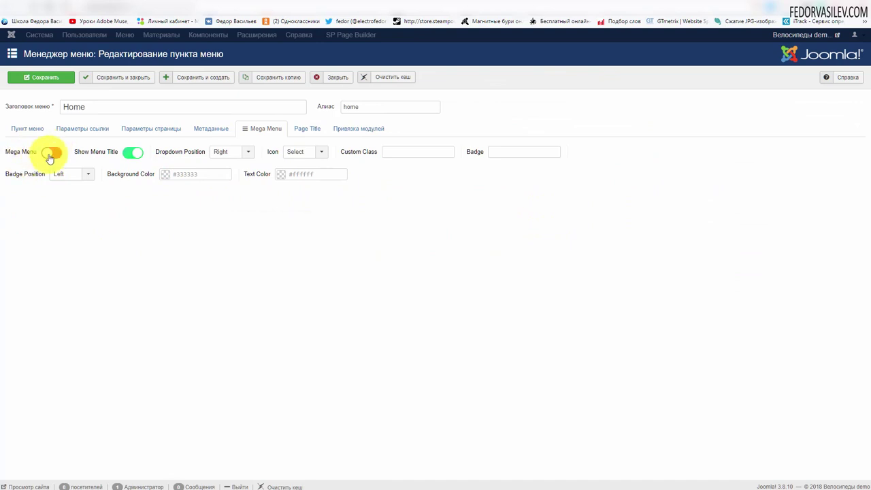
pyautogui.click(59, 154)
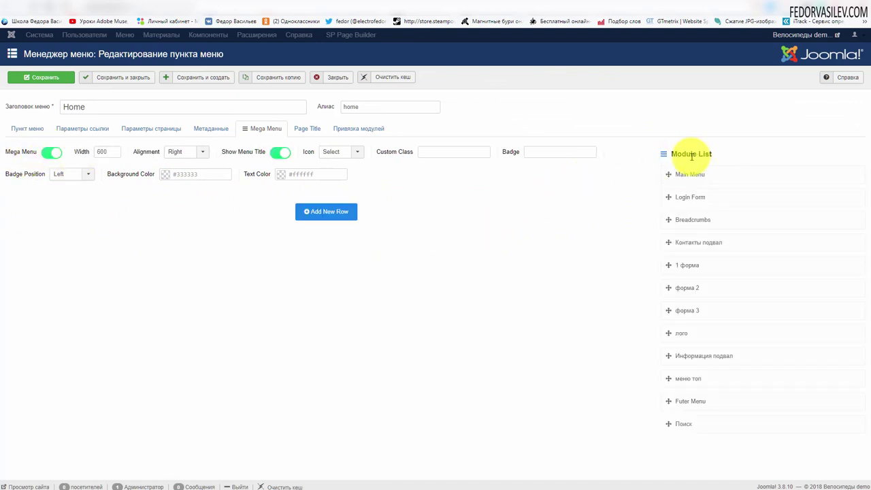
# Add a 6+6 two-column row to the mega menu, placing форма 2 in the first column and Breadcrumbs in the second
pyautogui.click(325, 214)
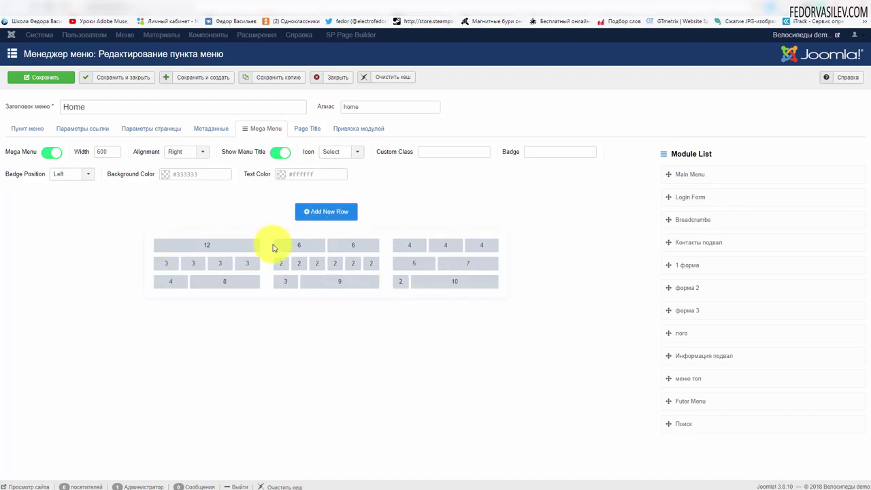
pyautogui.click(351, 246)
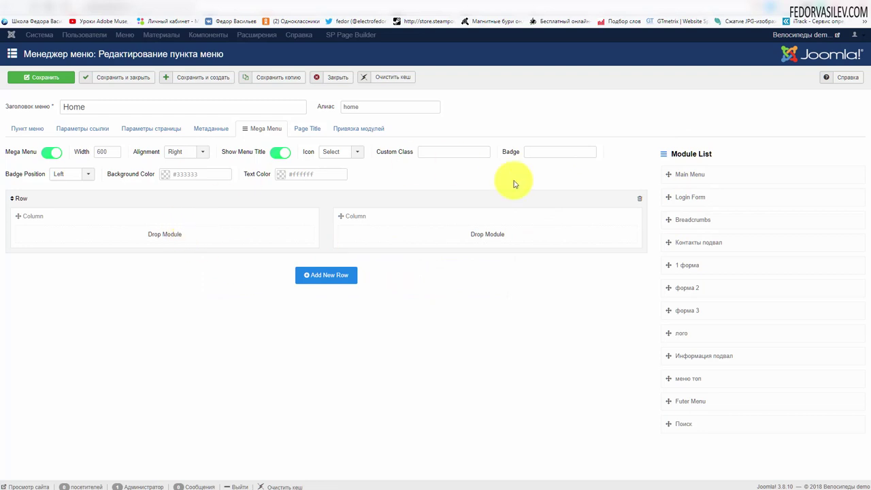
pyautogui.click(493, 234)
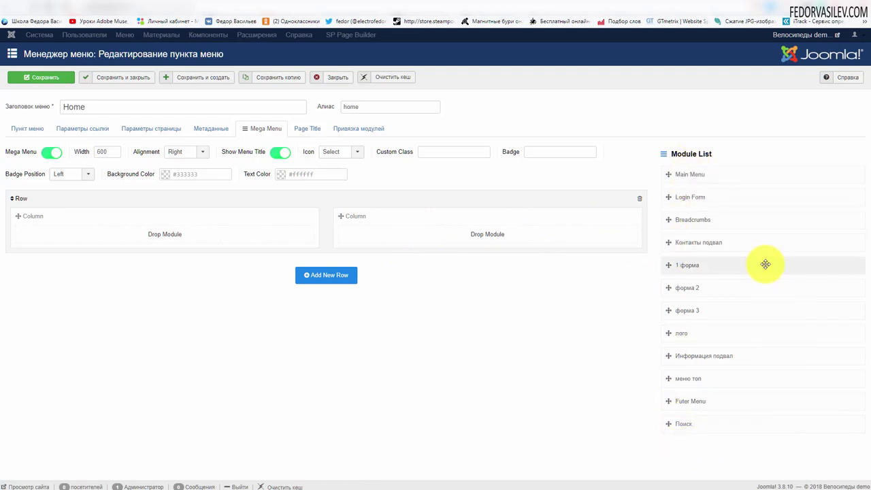
pyautogui.moveTo(699, 220); pyautogui.dragTo(412, 235)
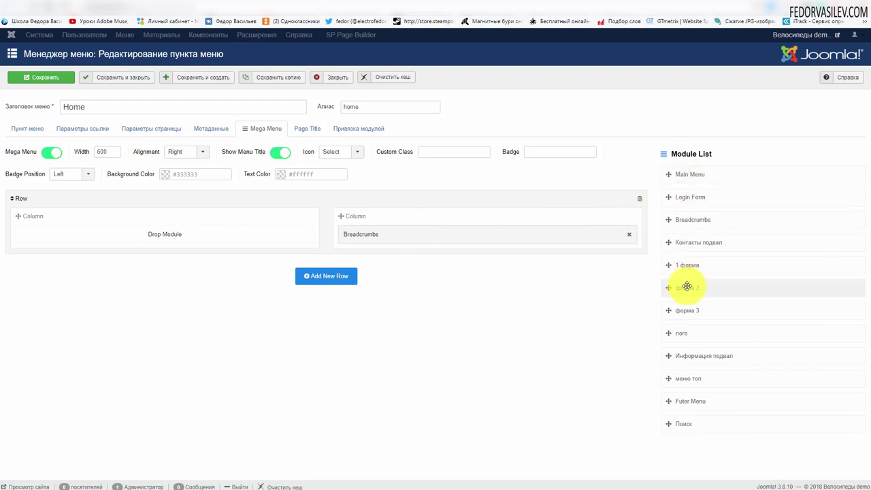
pyautogui.moveTo(688, 286); pyautogui.dragTo(167, 229)
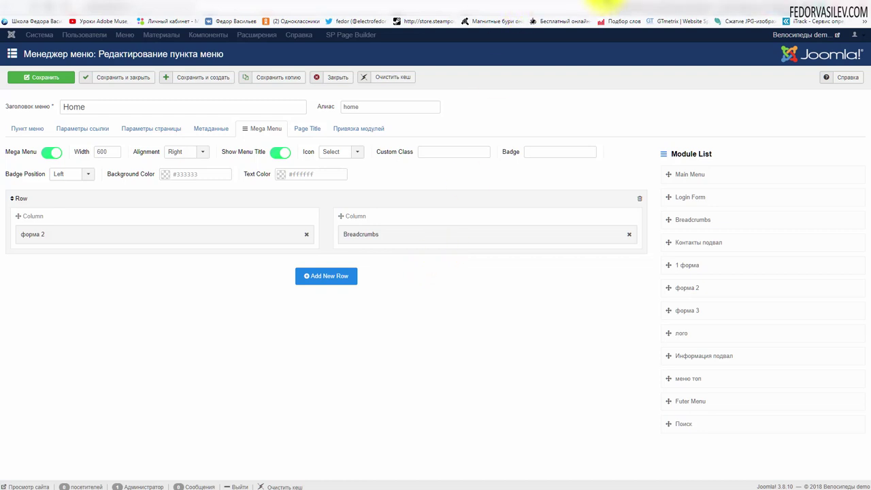
# Switch to the SP Page Builder Joomla video course page and look over its description
pyautogui.click(607, 5)
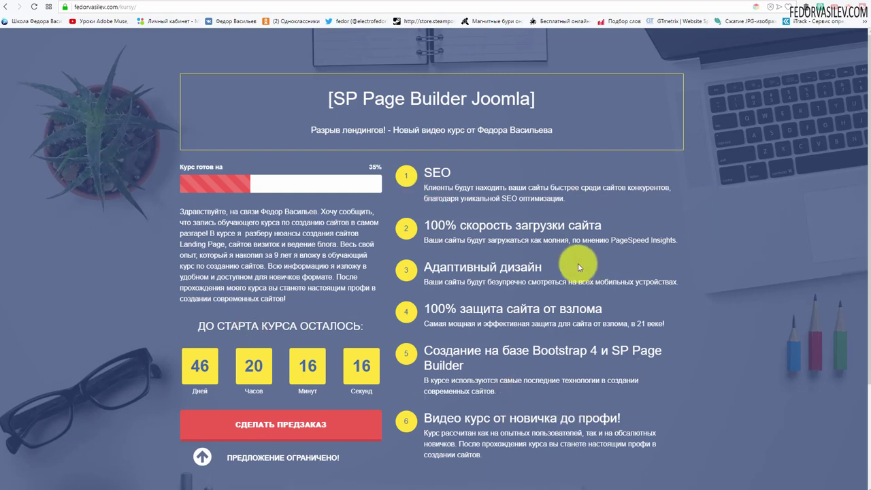
pyautogui.scroll(-2, 222, 246)
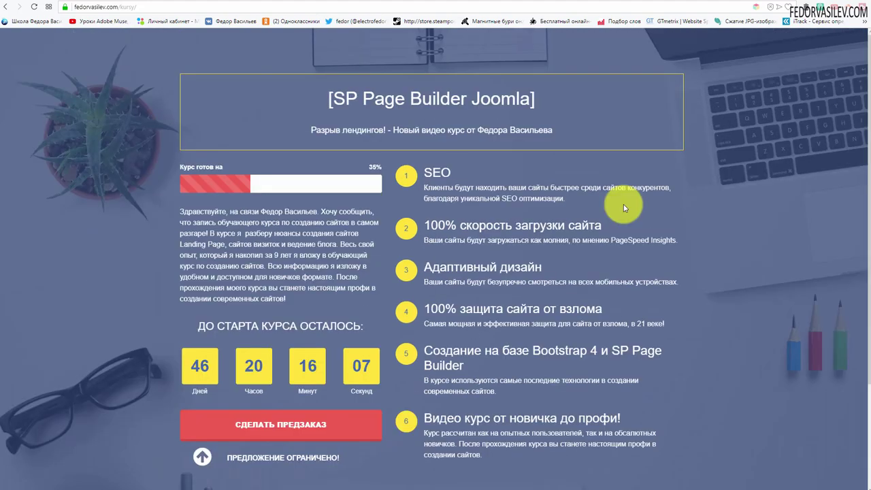